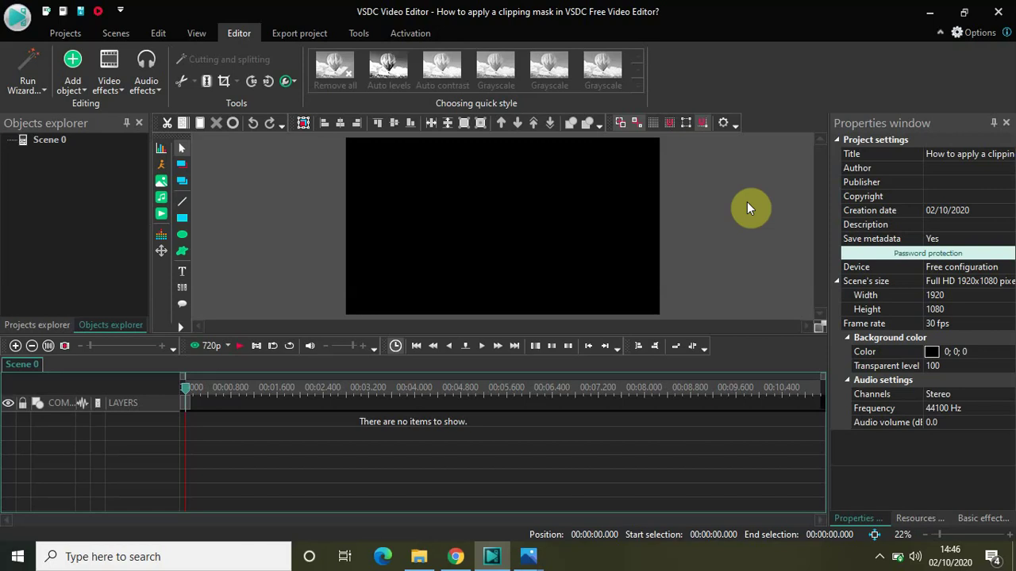
Step: Switch to Chrome and view the brown wooden rectangular photo frame picture in the Pexels photo frame results
left_click(455, 556)
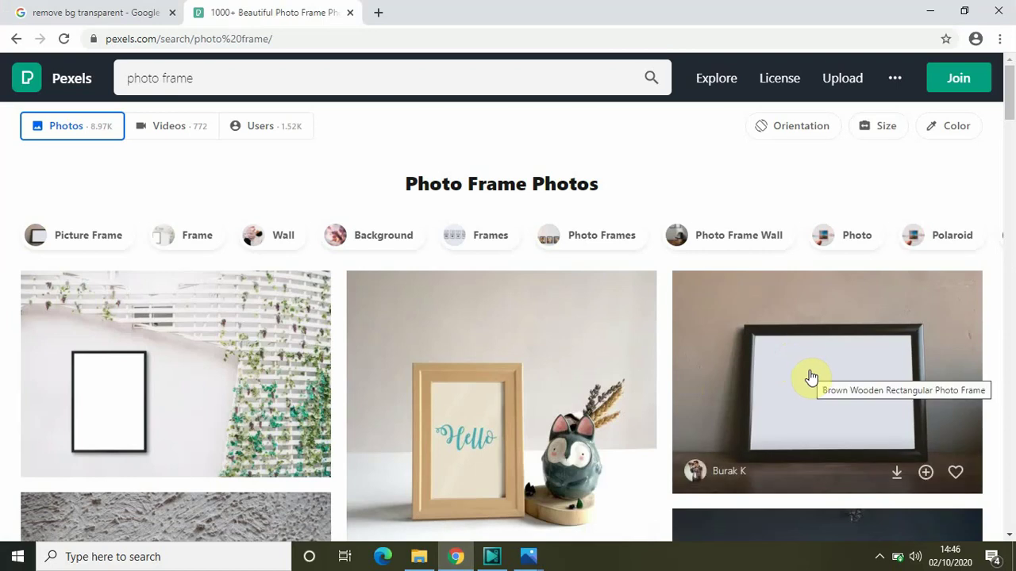
left_click(811, 378)
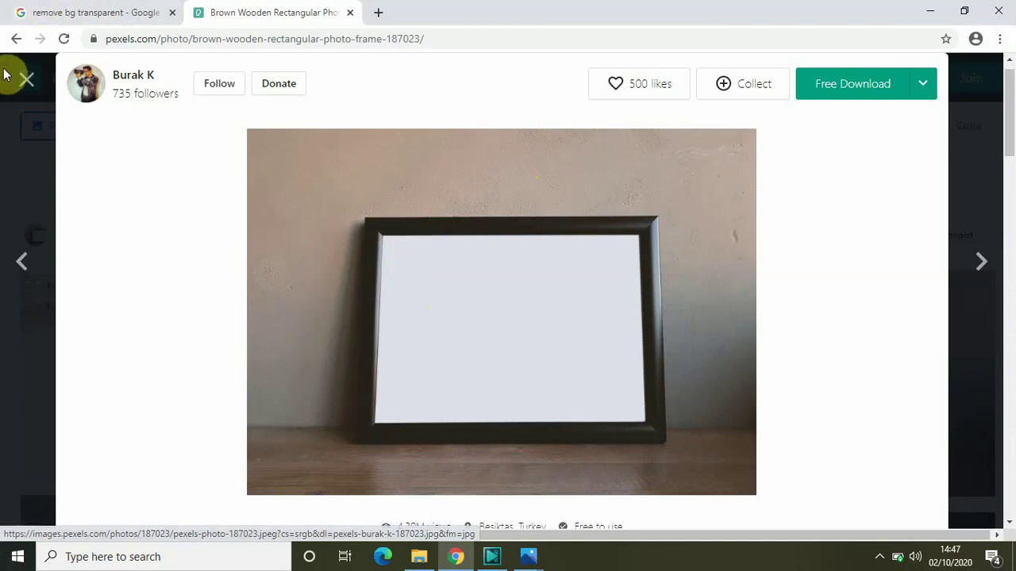
left_click(28, 82)
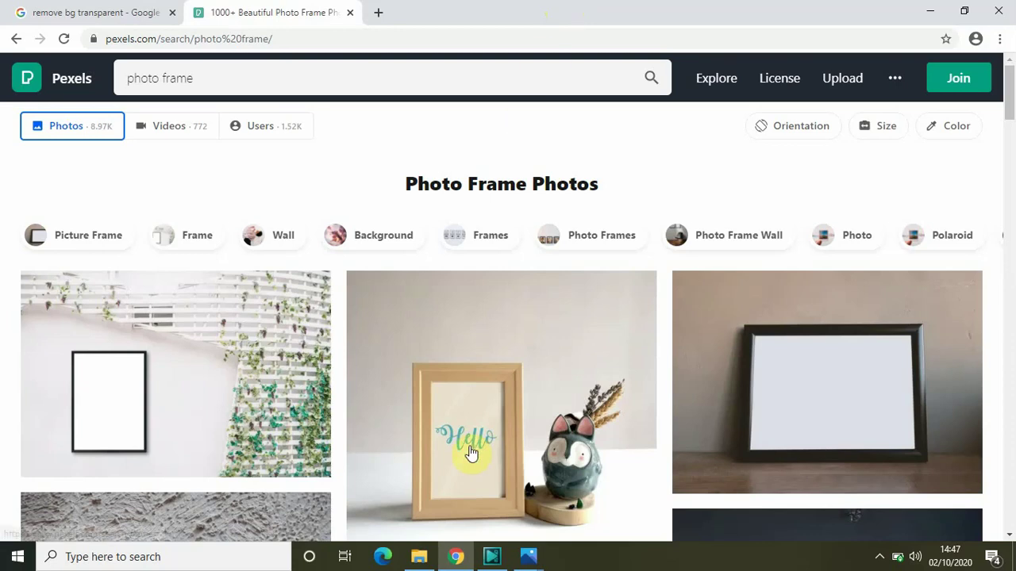
Step: Switch to File Explorer and locate the original photo frame image in the Downloads folder
left_click(421, 559)
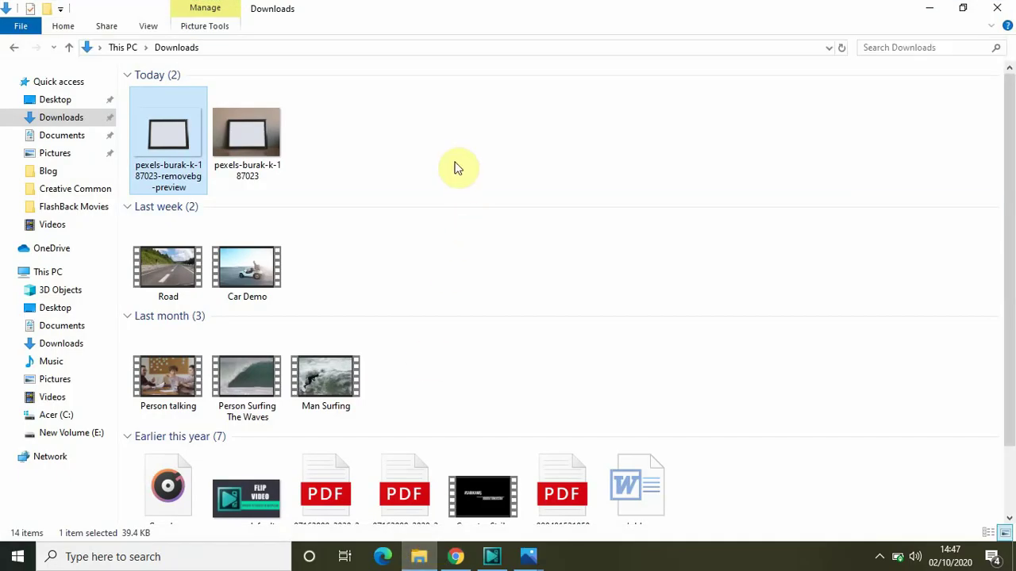
left_click(258, 133)
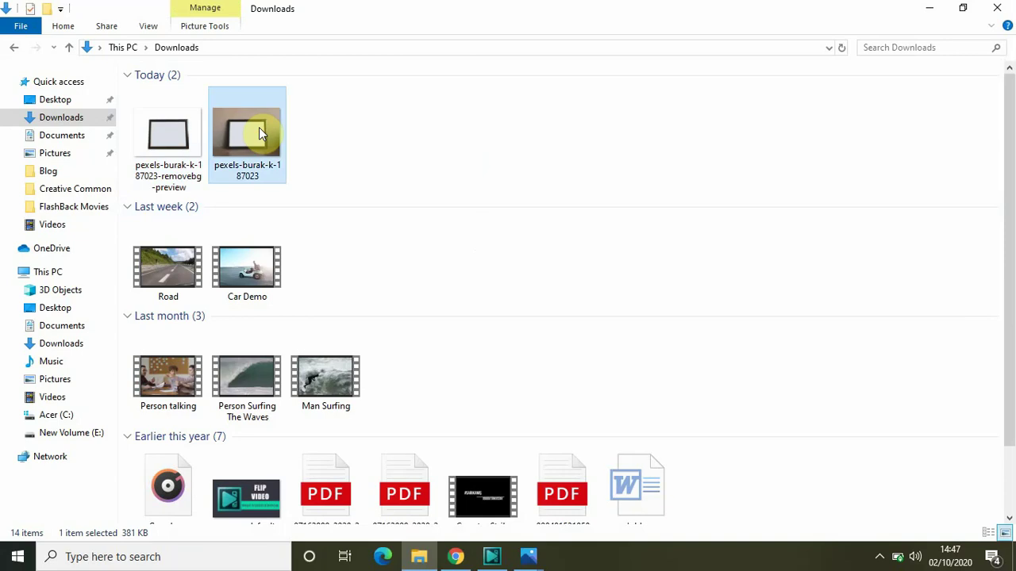
mouse_move(249, 132)
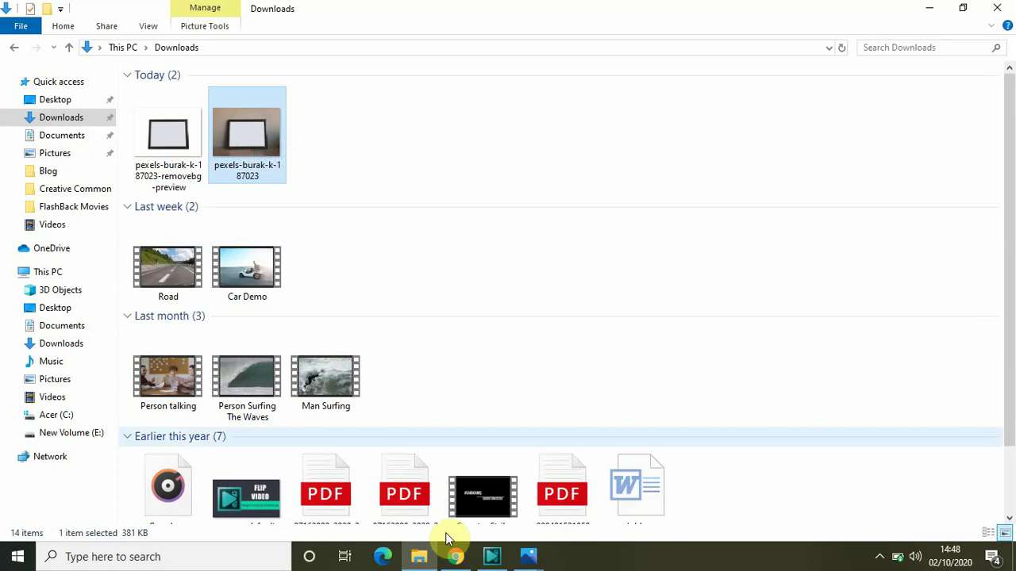
Step: Return to Chrome to view the Pexels frame picture again and the Google results for "remove bg transparent"
left_click(456, 557)
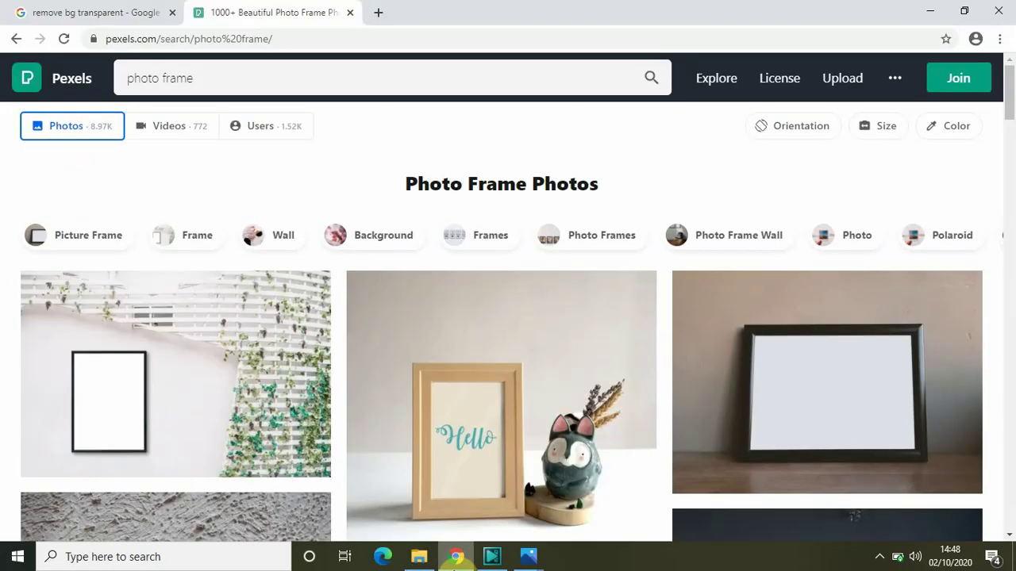
left_click(455, 557)
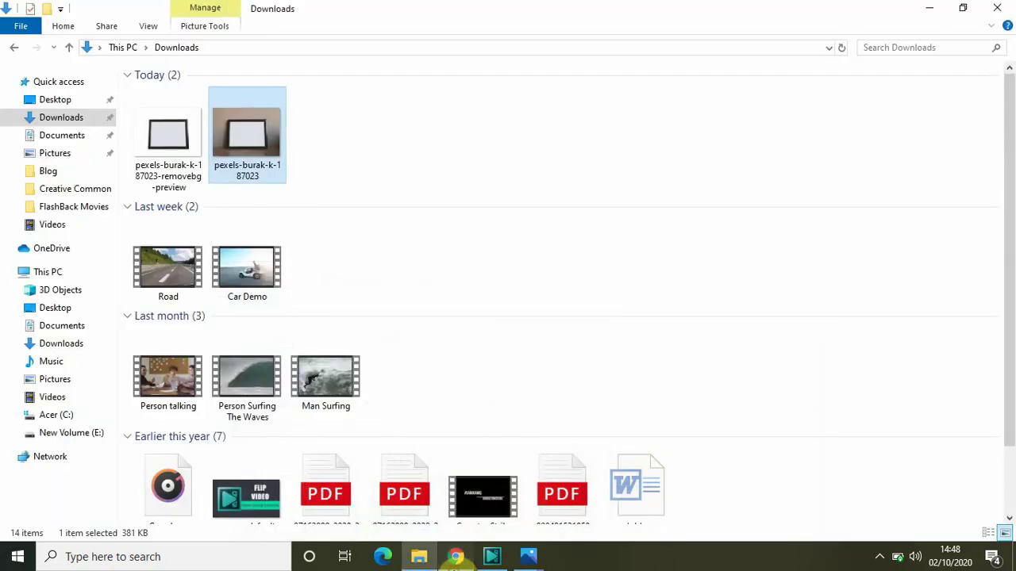
left_click(456, 557)
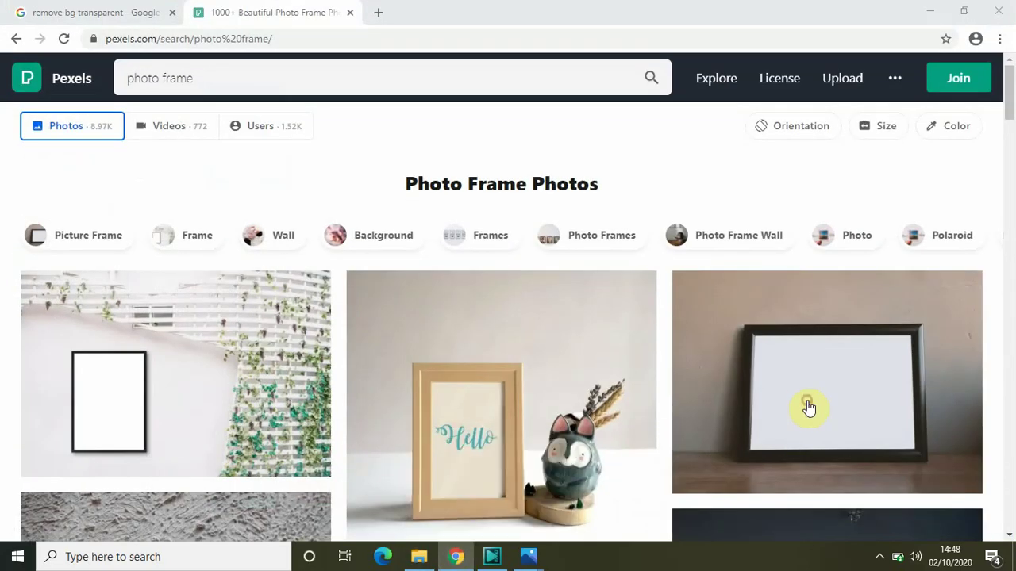
left_click(808, 408)
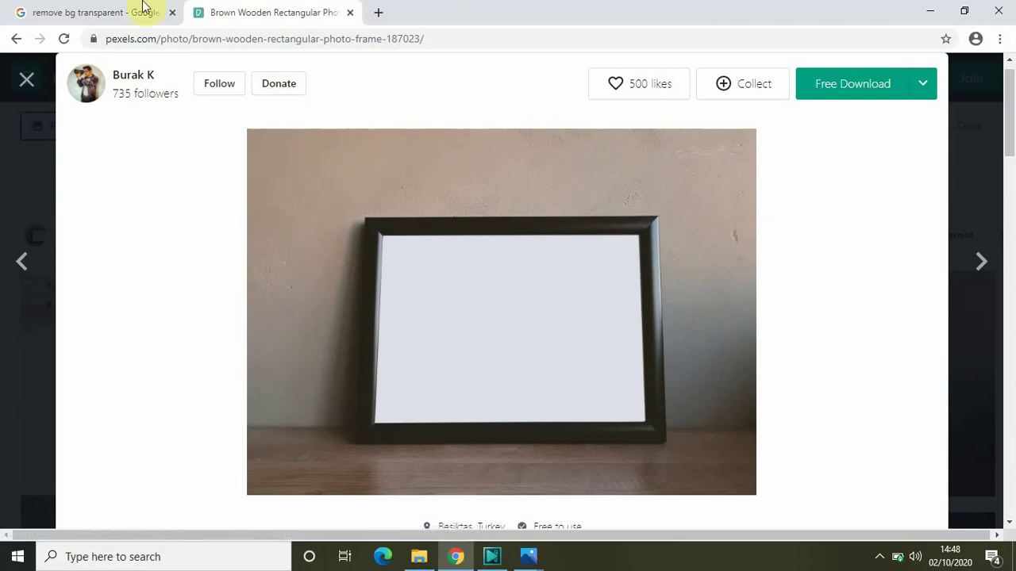
left_click(105, 8)
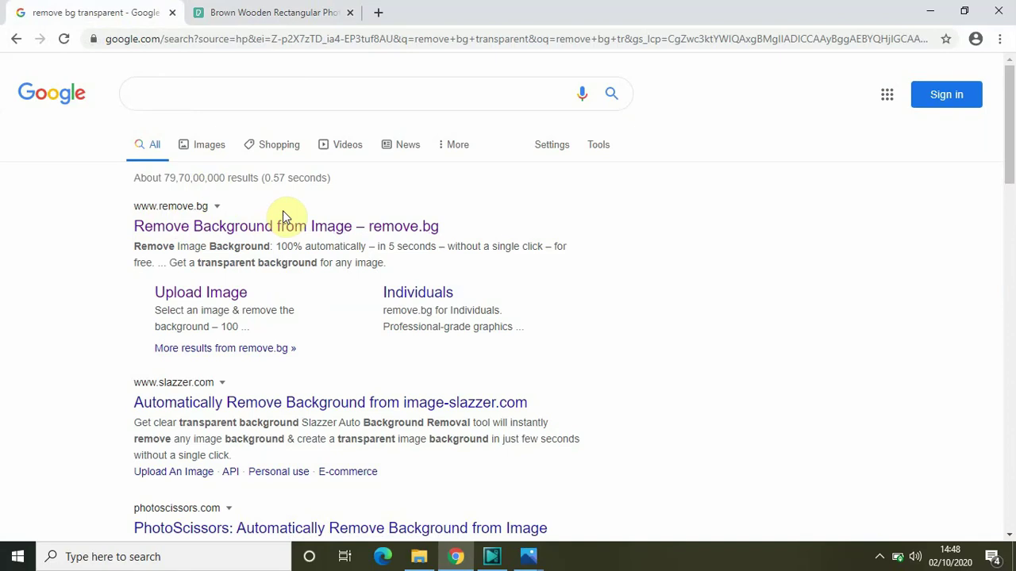
Step: Locate the frame's removebg-preview image in Downloads and review the remove.bg search result in Chrome
left_click(421, 557)
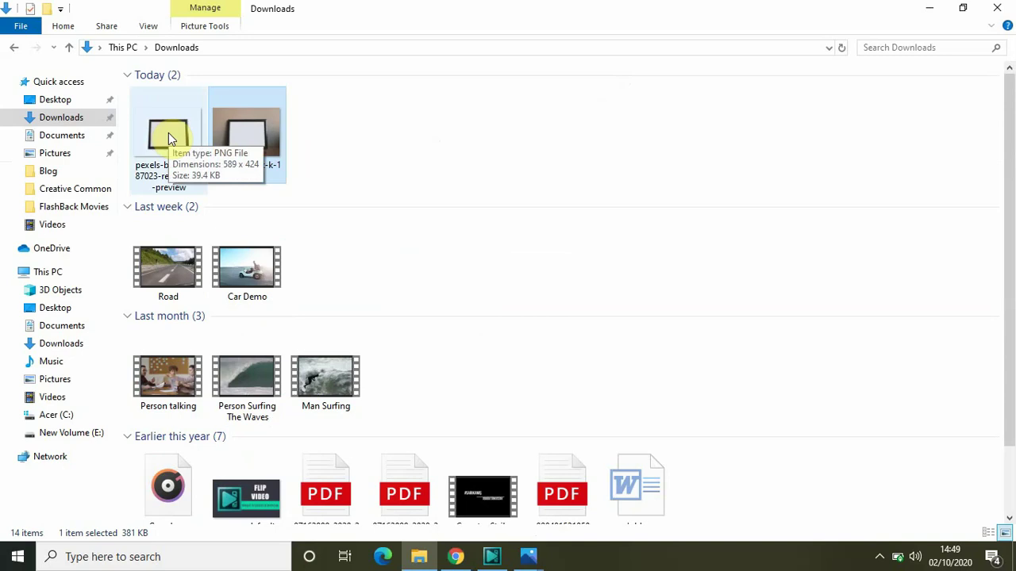
key("Left")
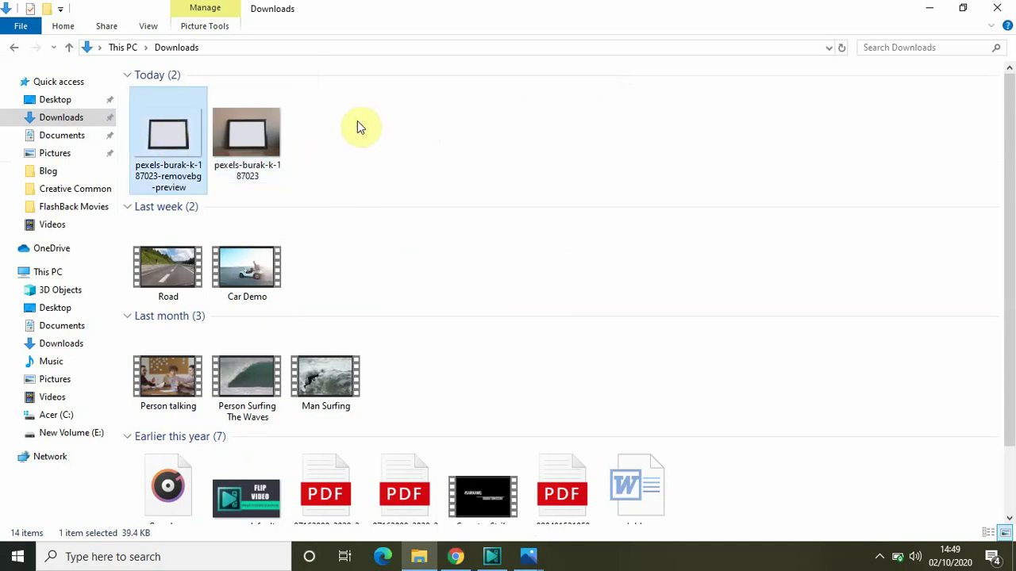
left_click(357, 123)
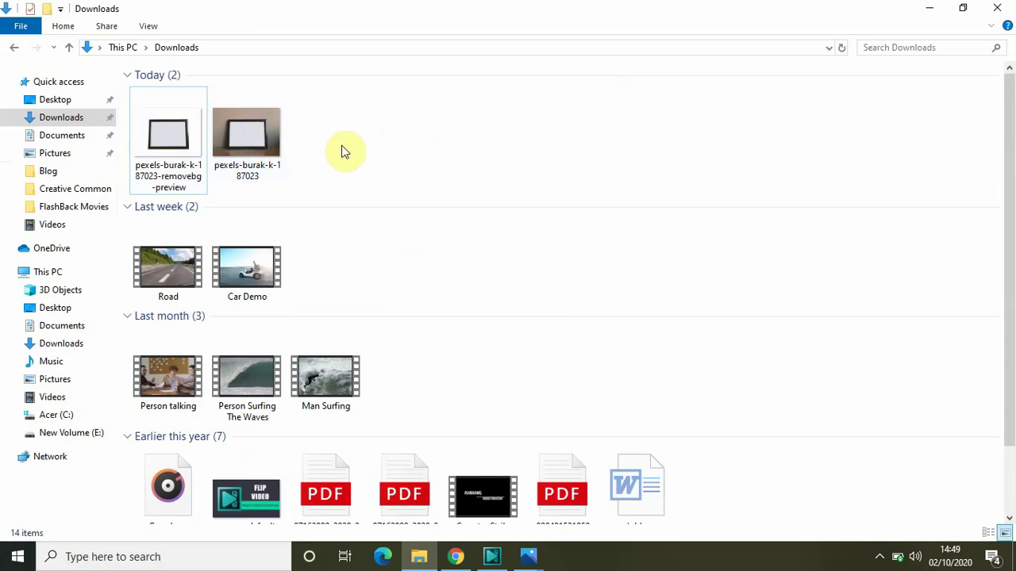
left_click(457, 556)
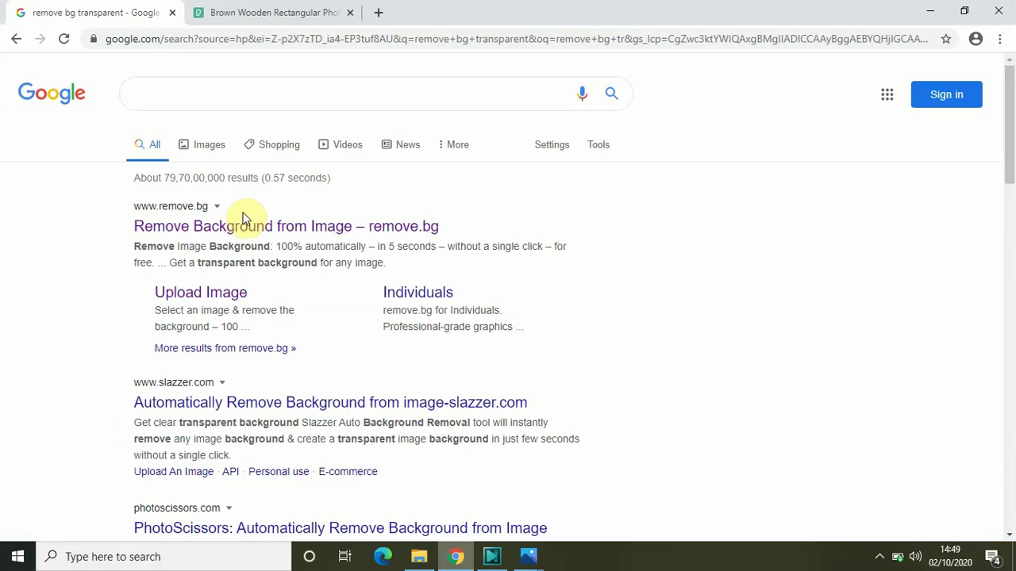
Step: Switch to Photos and compare the original frame picture with its removebg-preview PNG version
left_click(419, 556)
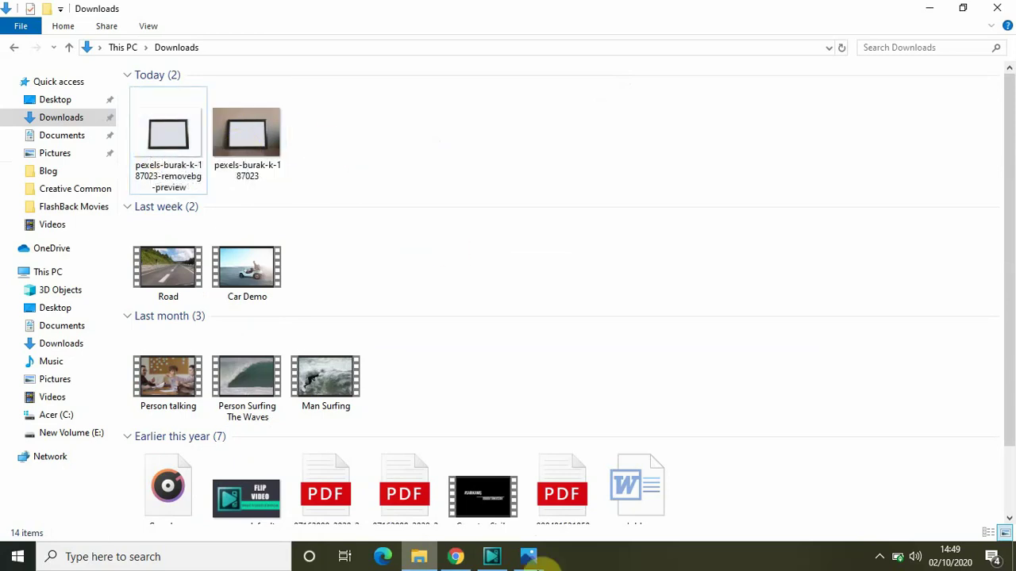
mouse_move(533, 562)
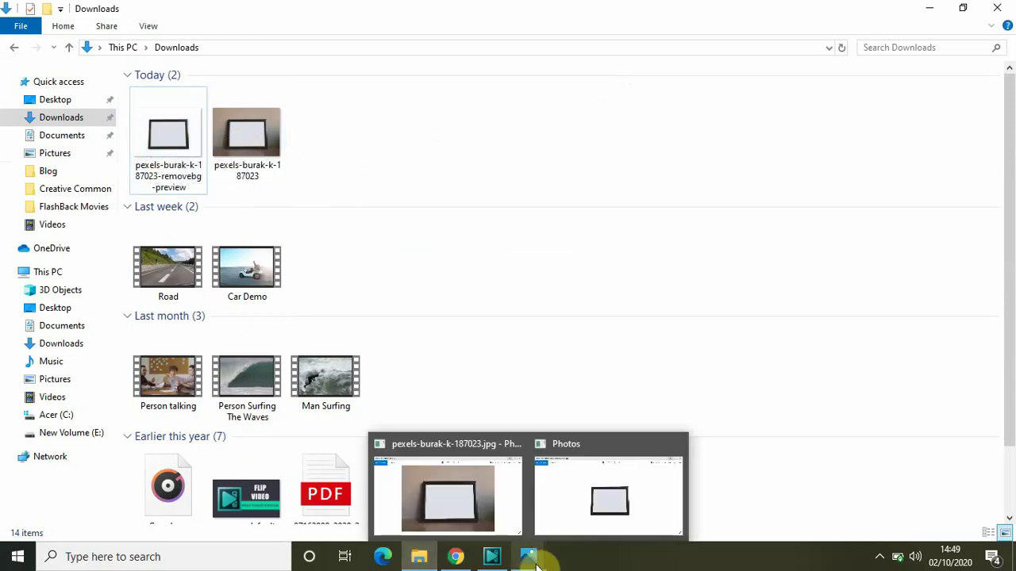
left_click(478, 500)
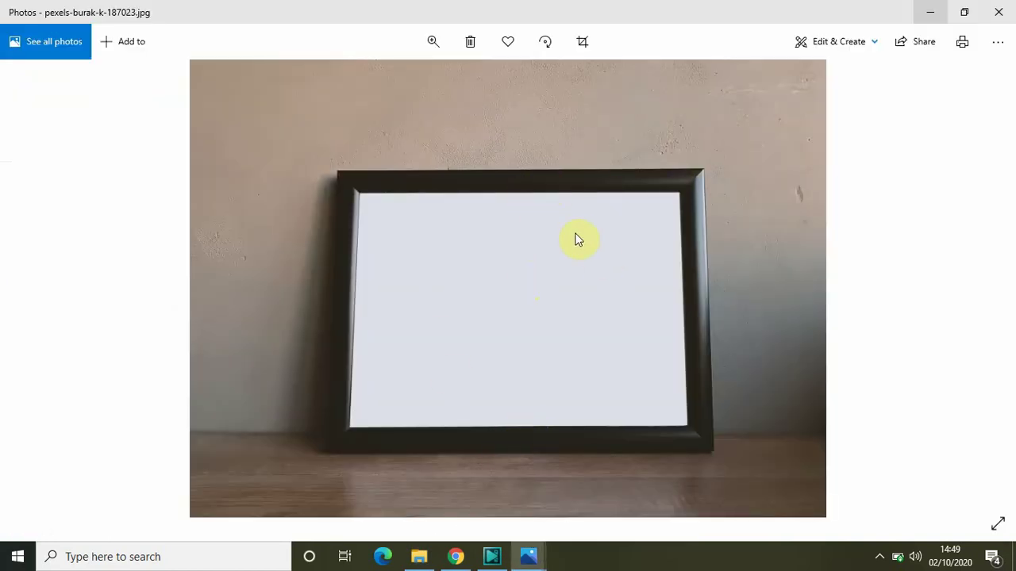
mouse_move(522, 567)
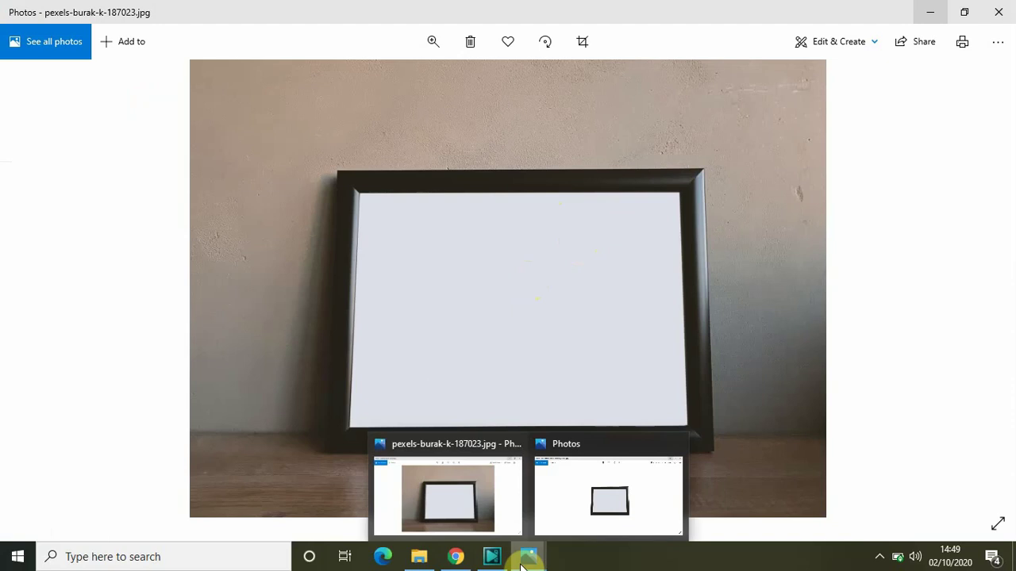
left_click(585, 505)
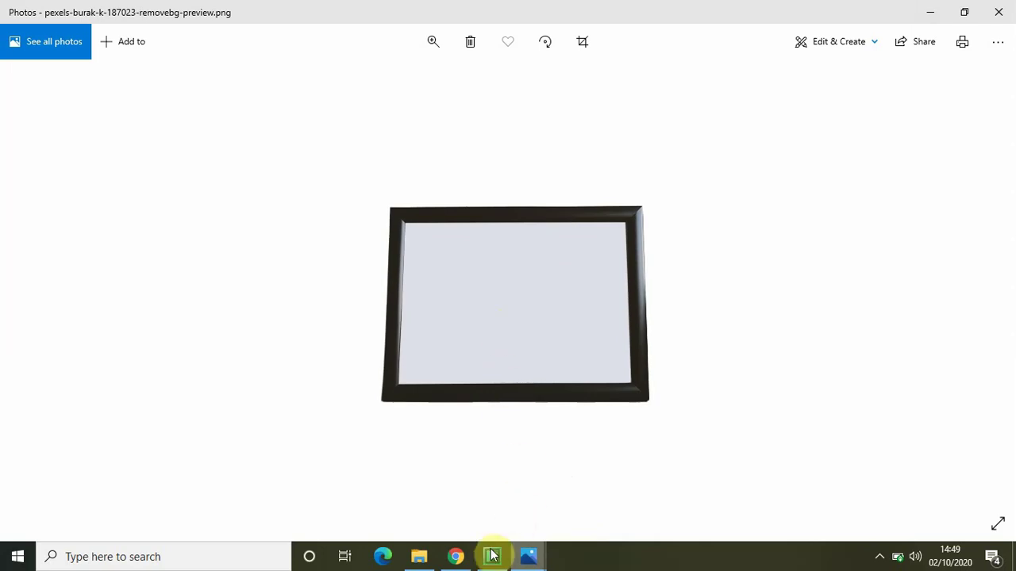
Step: Switch to VSDC Video Editor and add the original frame JPG from Downloads on a new layer from the cursor position
mouse_move(492, 557)
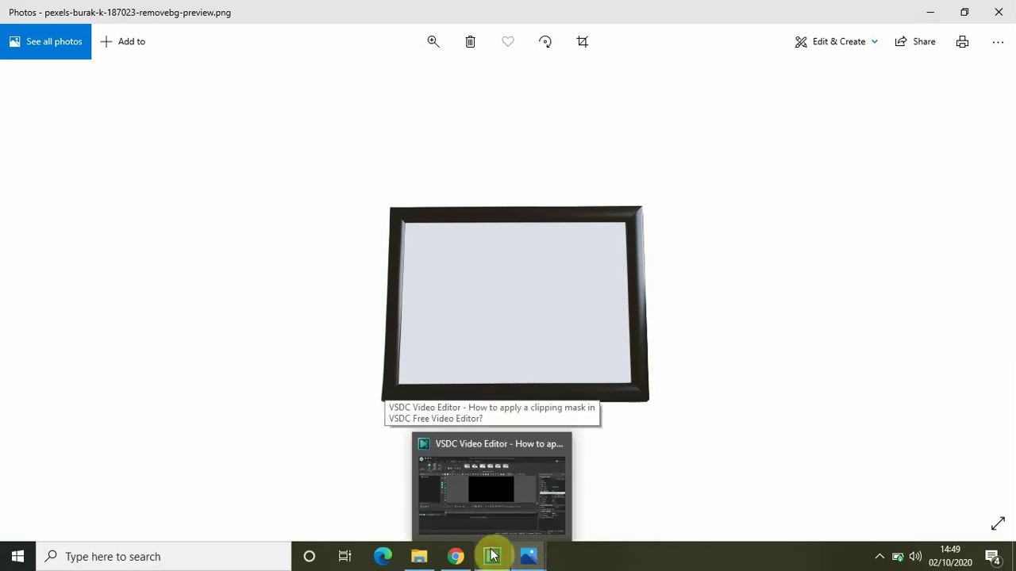
left_click(490, 555)
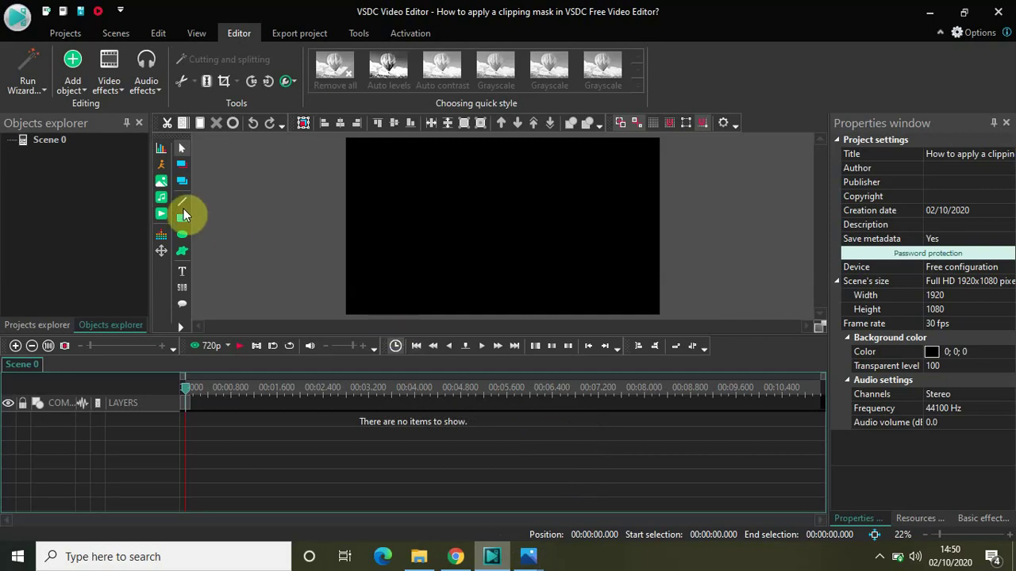
left_click(161, 188)
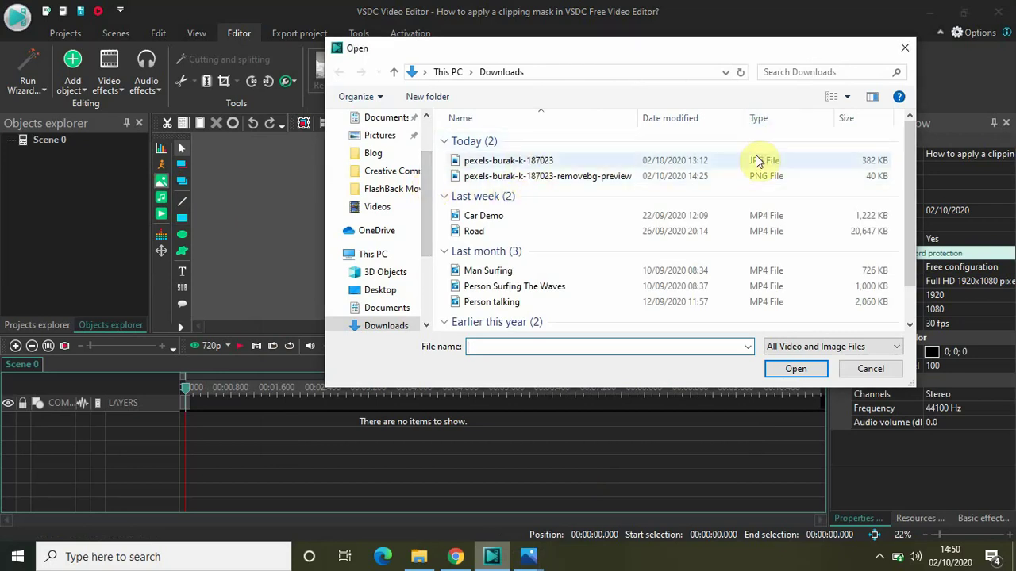
left_click(501, 162)
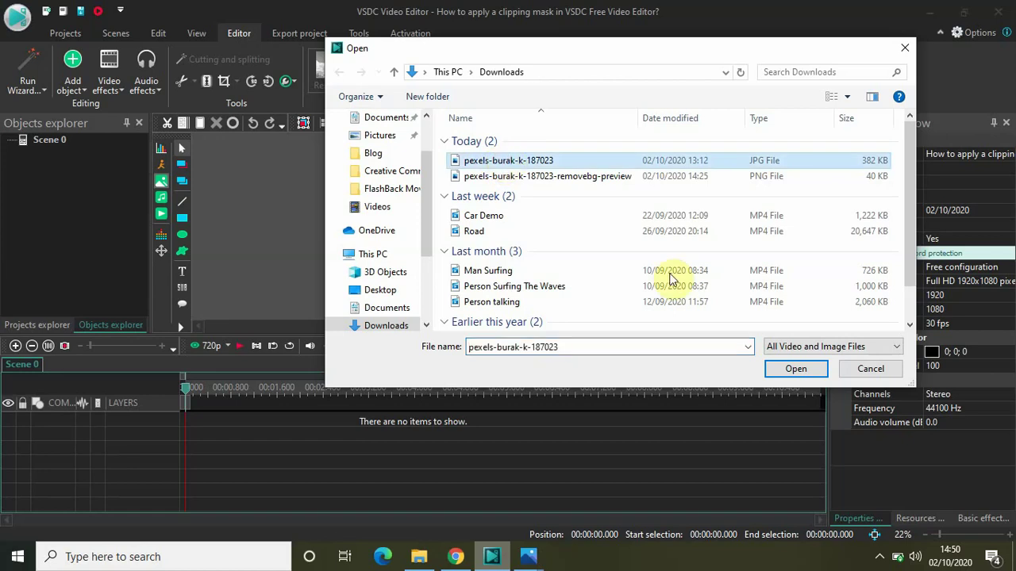
left_click(794, 370)
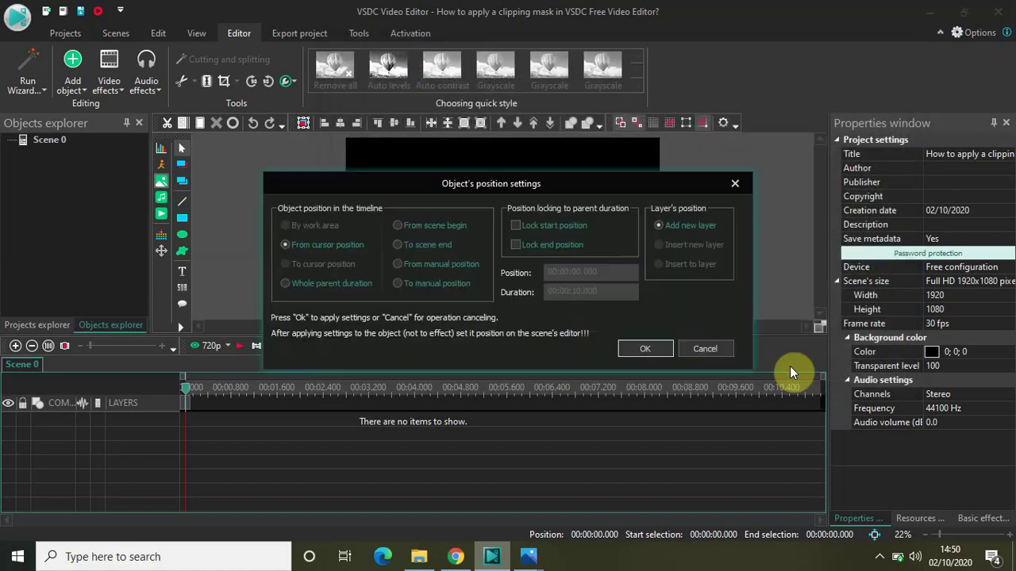
left_click(643, 350)
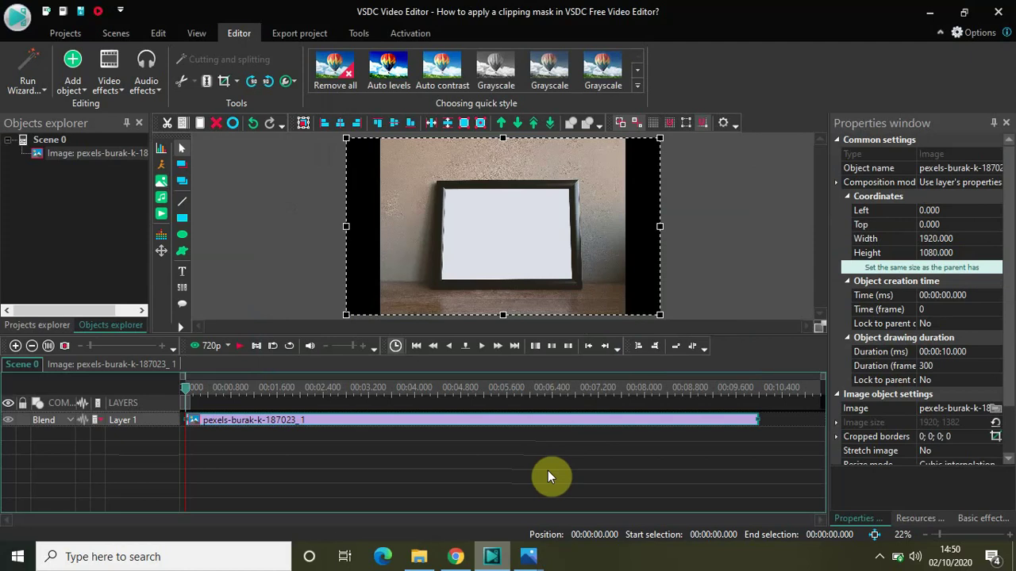
Step: Open the frame image's own timeline and add the removebg-preview PNG there on a new layer from the cursor position
double_click(526, 423)
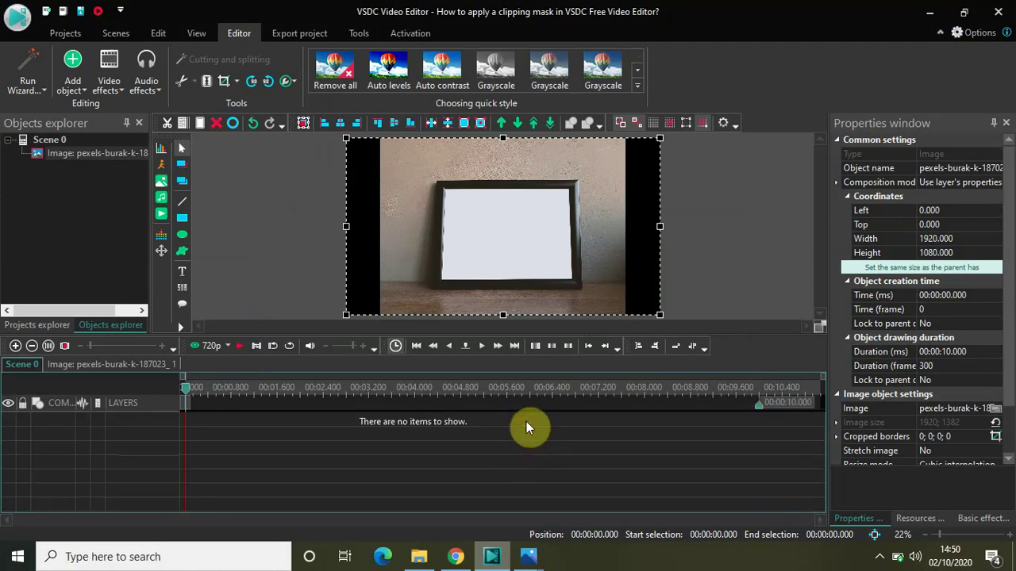
left_click(162, 184)
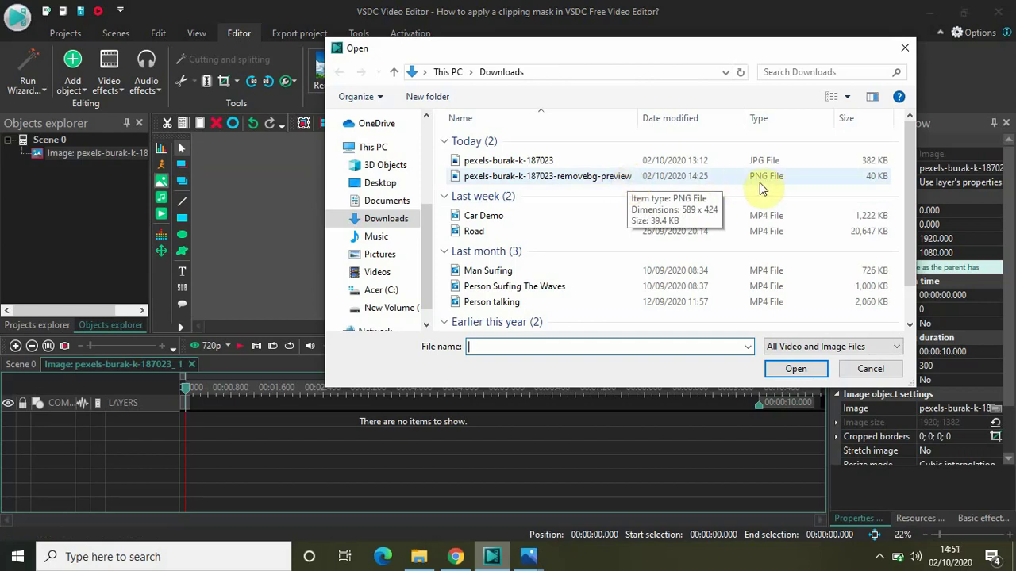
left_click(748, 182)
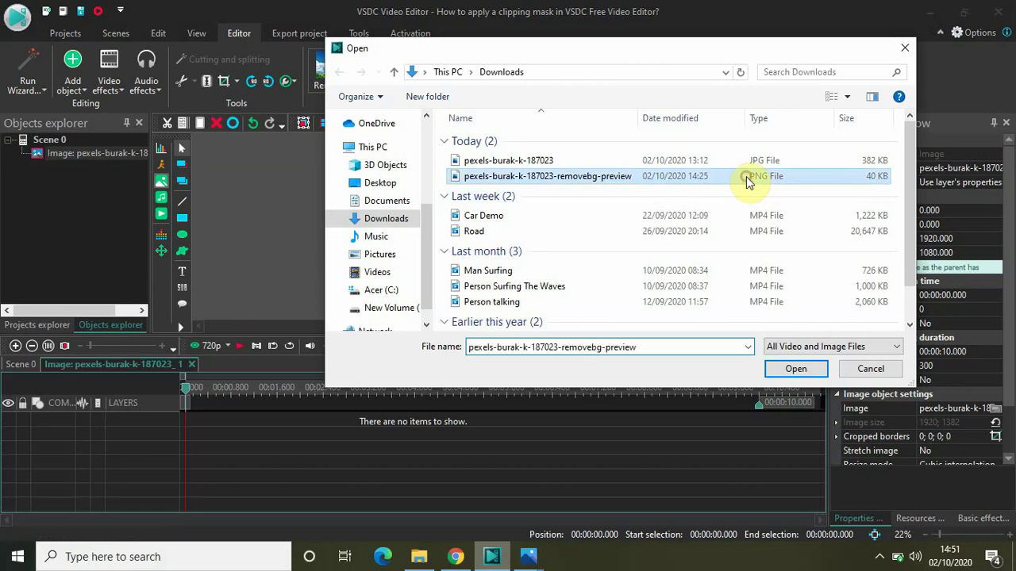
left_click(796, 370)
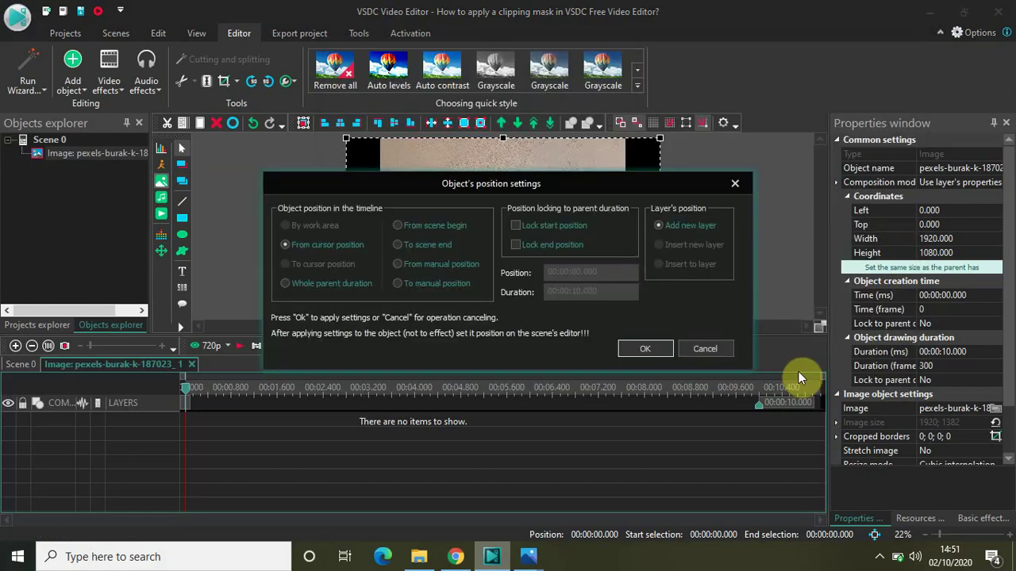
left_click(635, 344)
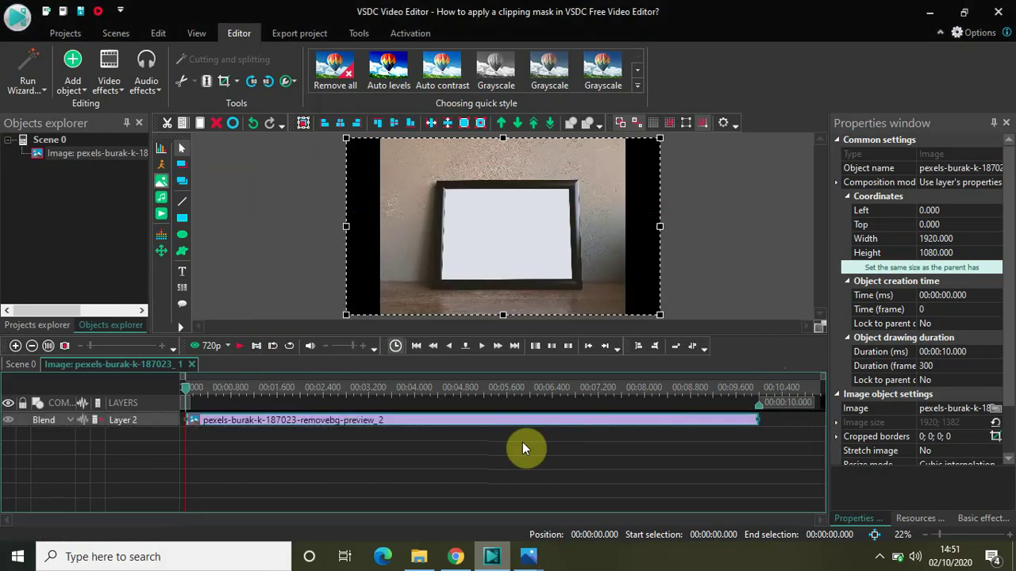
Step: Open the removebg-preview image's own timeline and apply the Clipping transparency effect to it for the whole parent duration
double_click(442, 419)
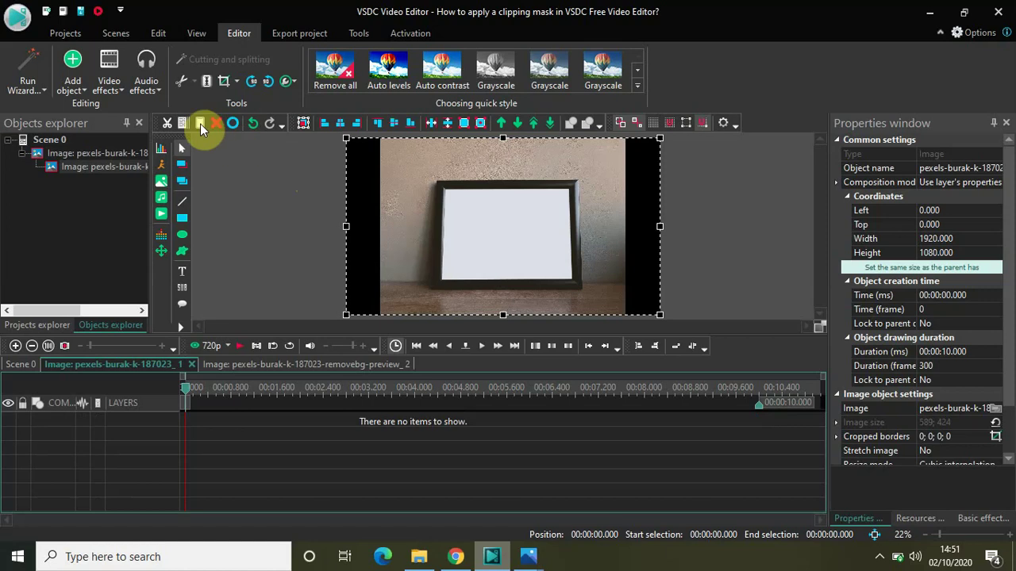
left_click(109, 77)
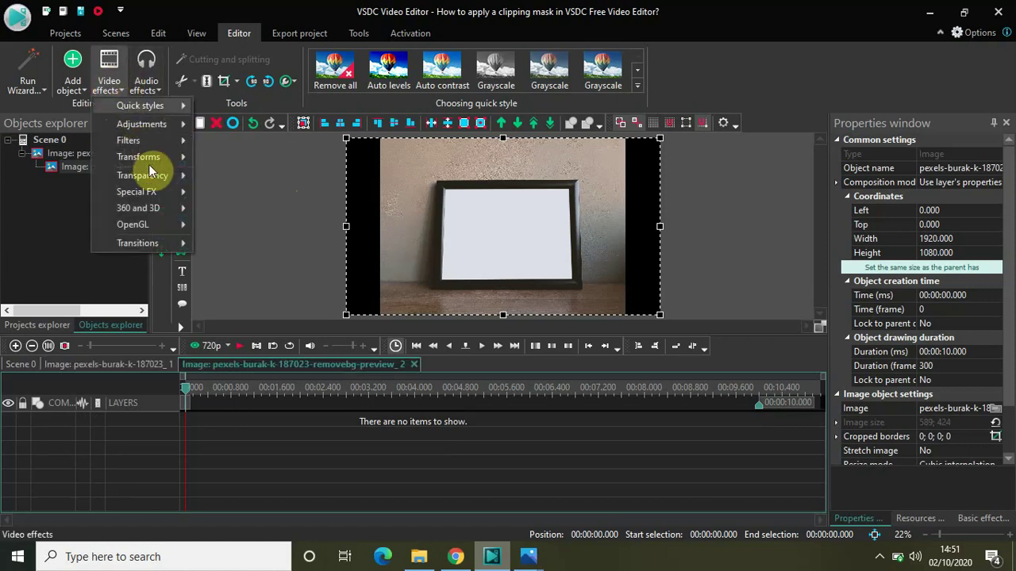
mouse_move(155, 180)
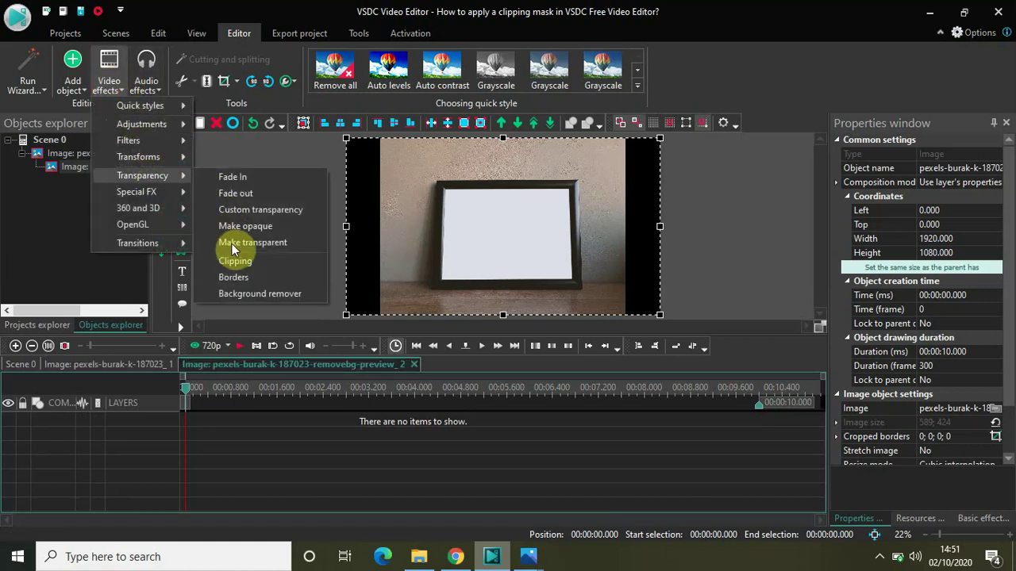
left_click(240, 268)
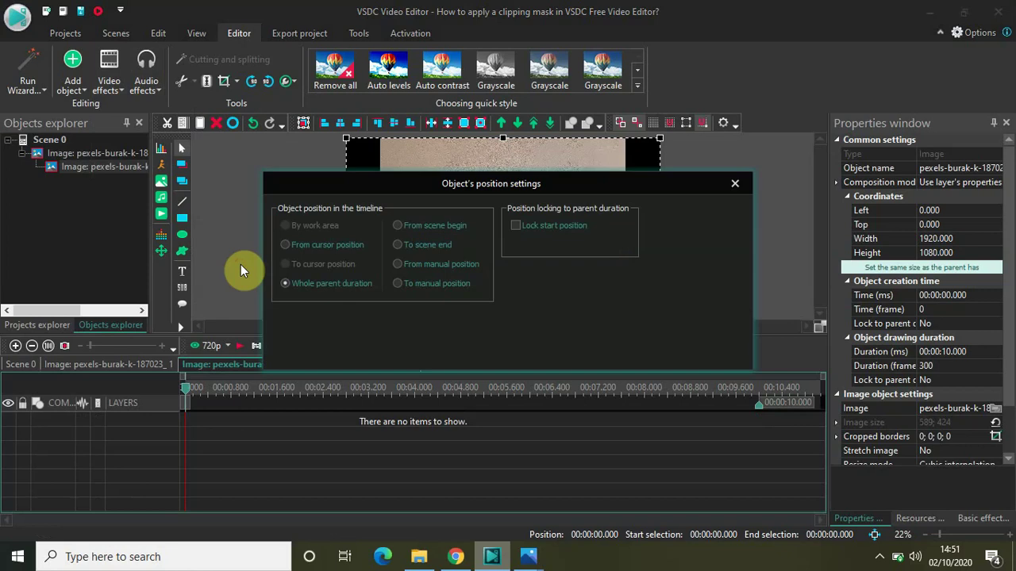
left_click(634, 349)
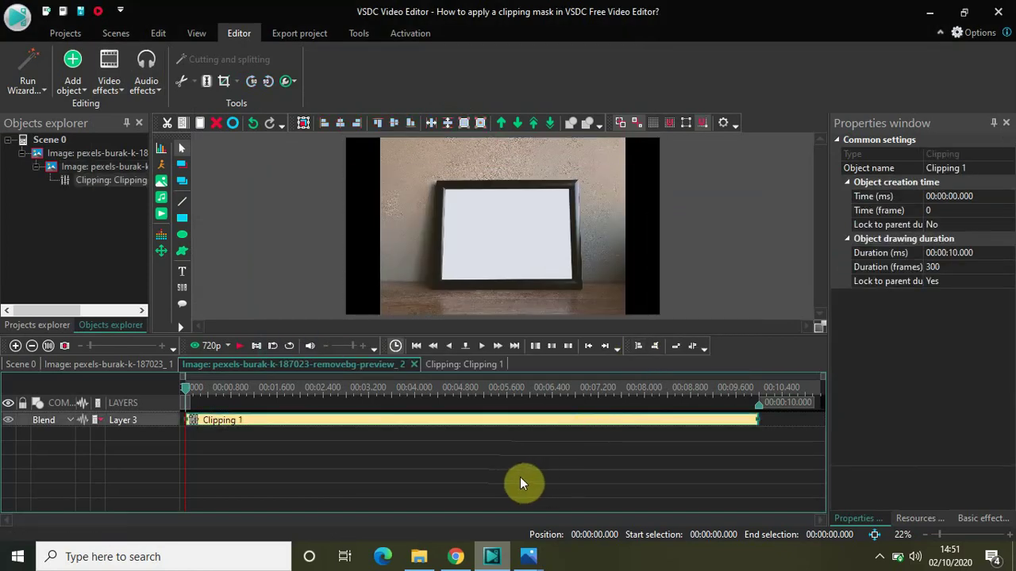
Step: Open the Clipping effect's timeline and add the Car Demo video from Downloads there on a new layer from the cursor position
double_click(386, 425)
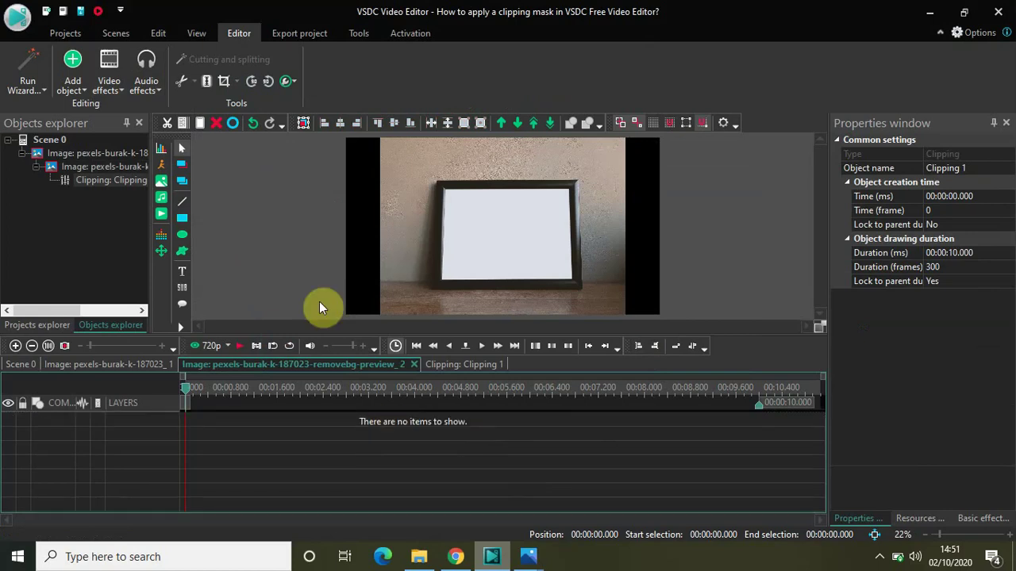
left_click(162, 214)
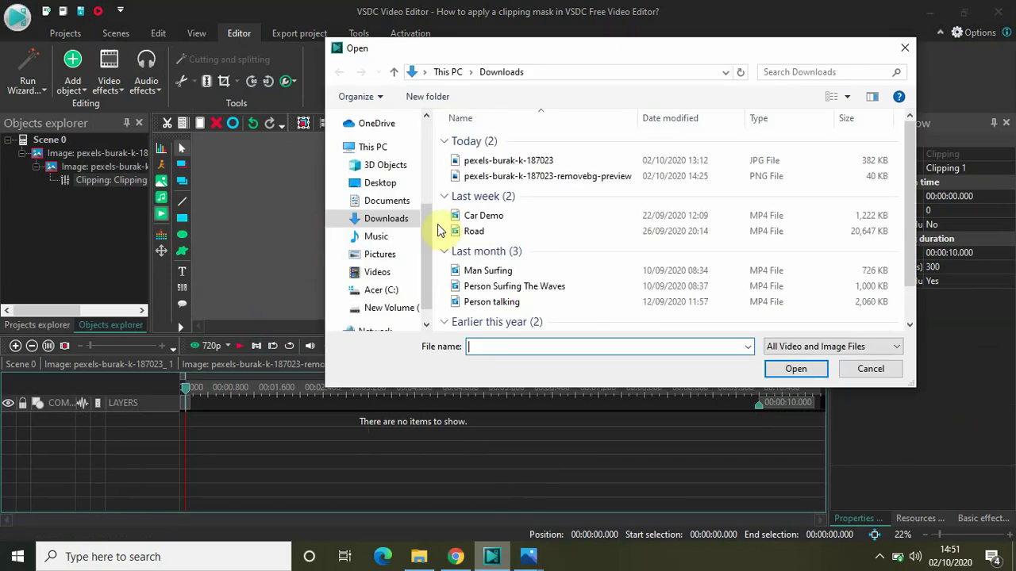
left_click(496, 216)
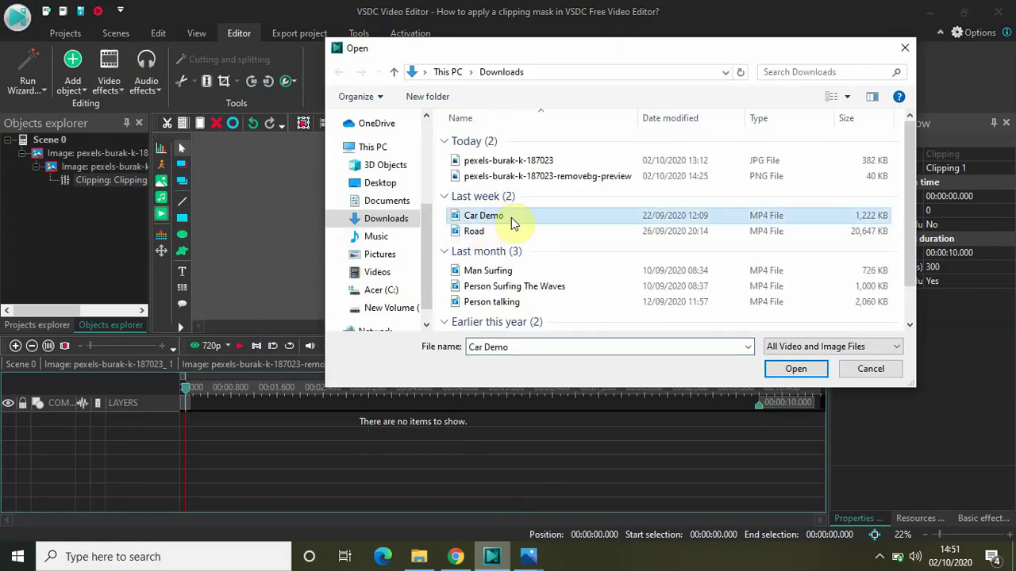
left_click(794, 369)
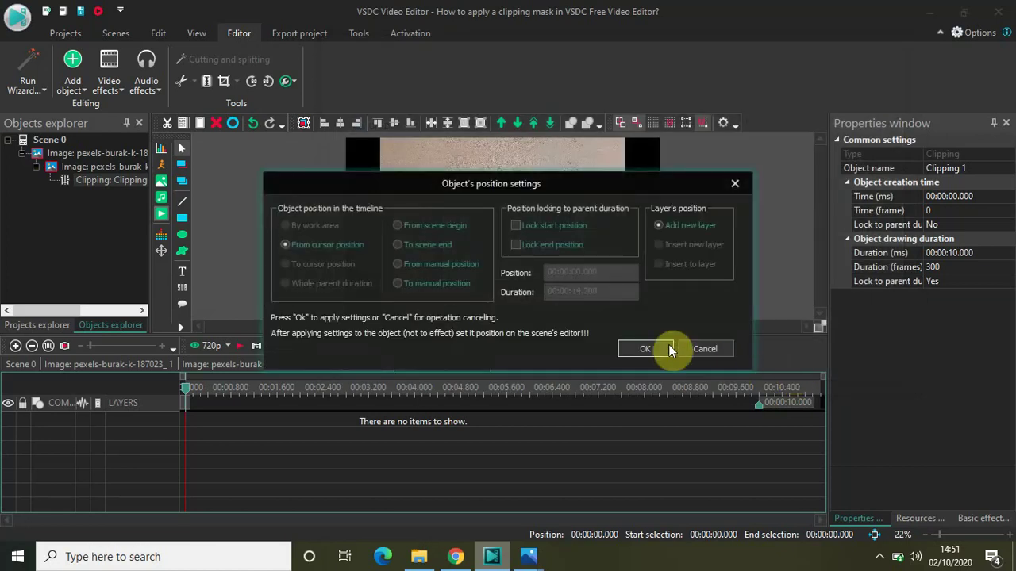
left_click(645, 346)
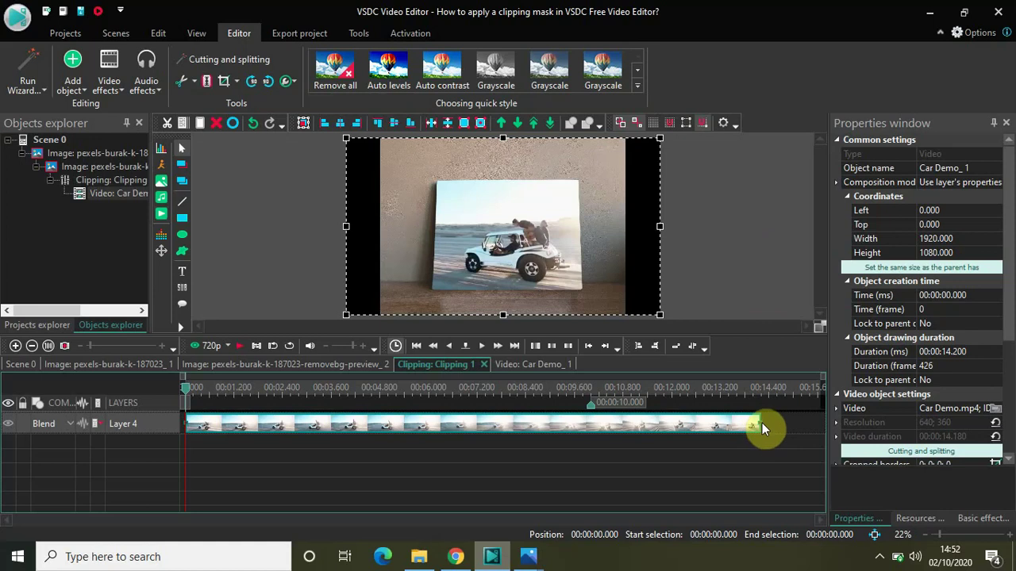
Step: Shorten the Car Demo clip to 10 seconds to match the parent duration, and preview the clipped result
left_click_drag(760, 425, 592, 432)
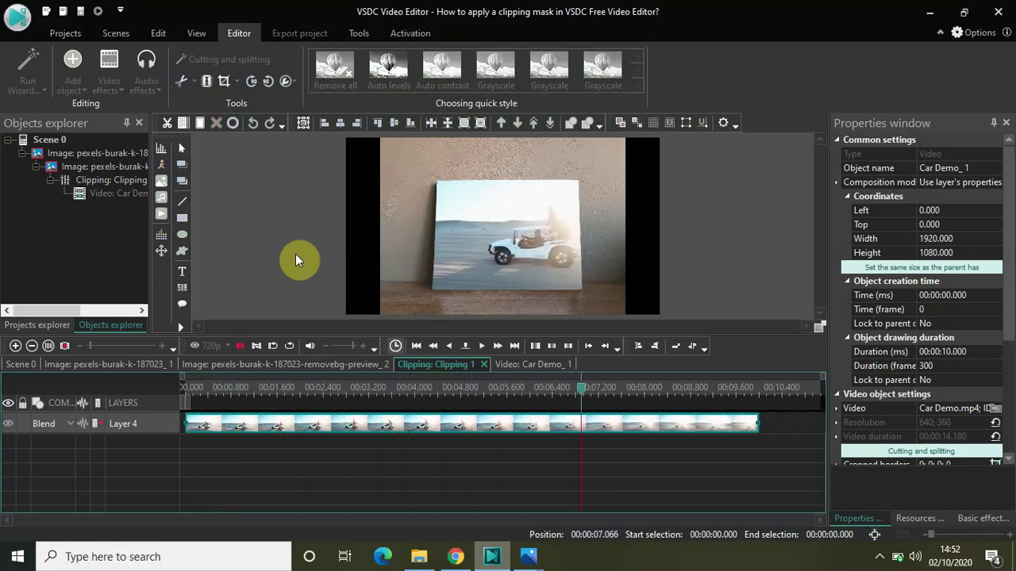
key("space")
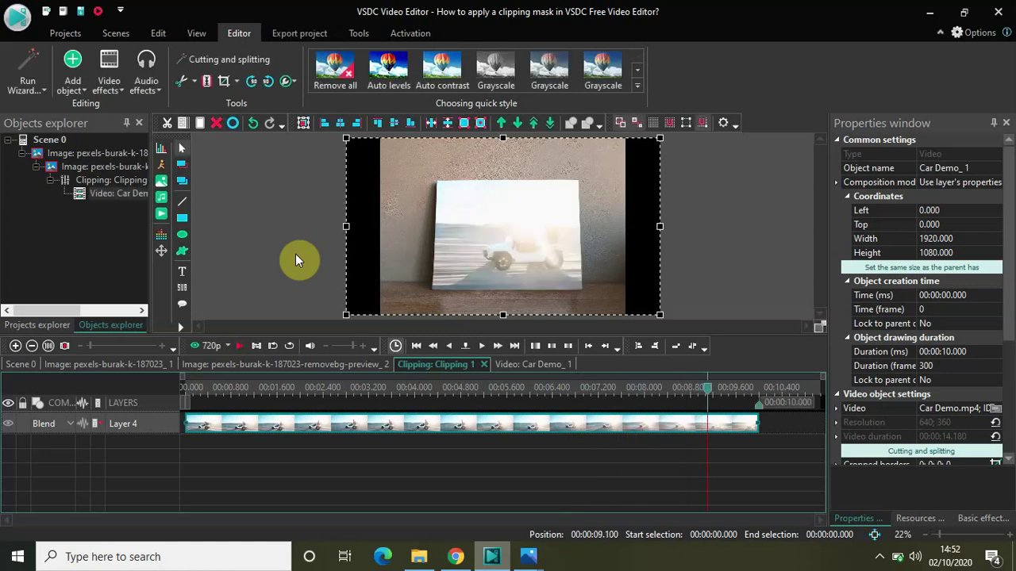
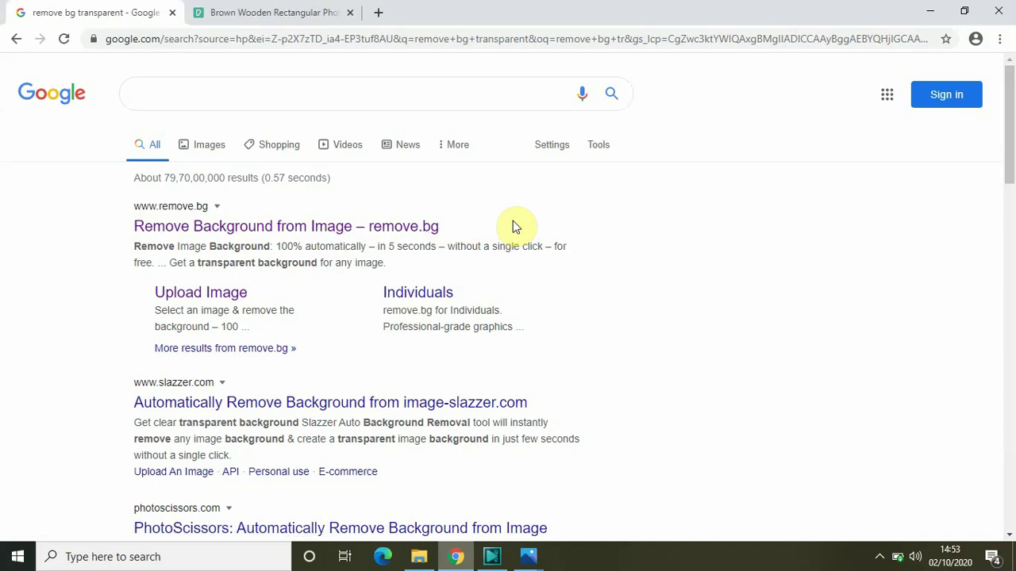
Step: Switch to Photos and review the original frame JPG, followed by its removebg-preview PNG version
left_click(524, 560)
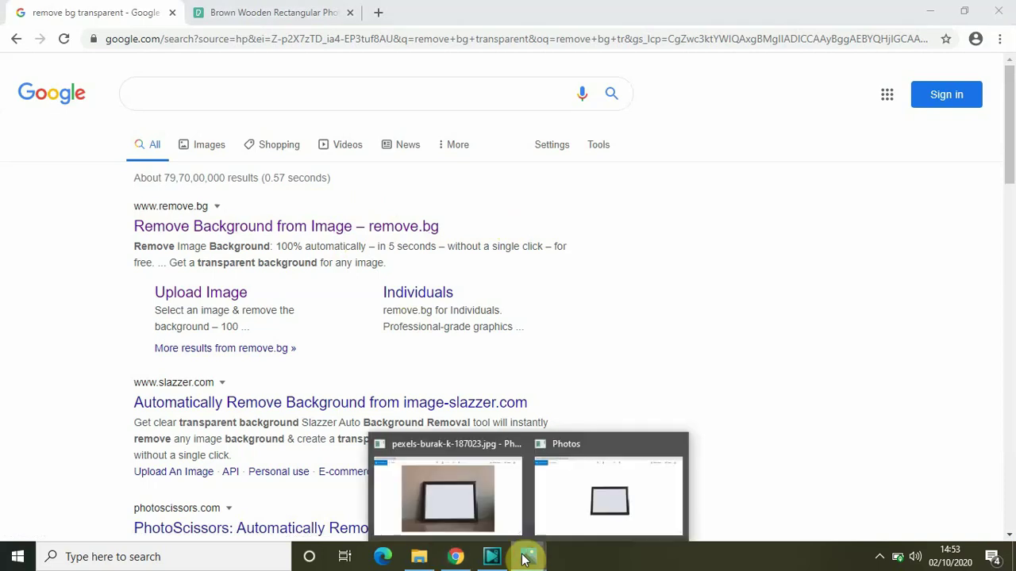
left_click(431, 495)
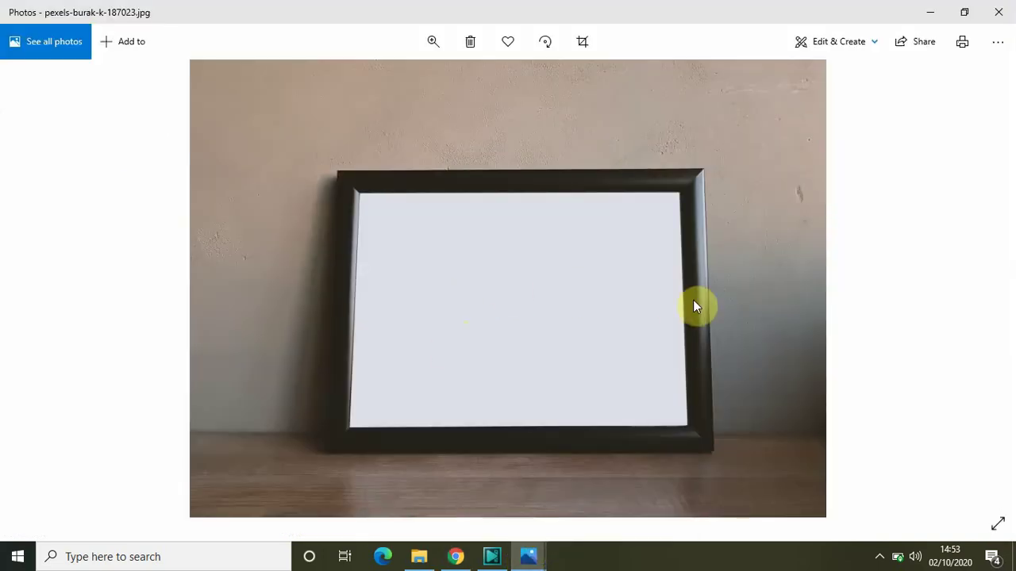
mouse_move(527, 561)
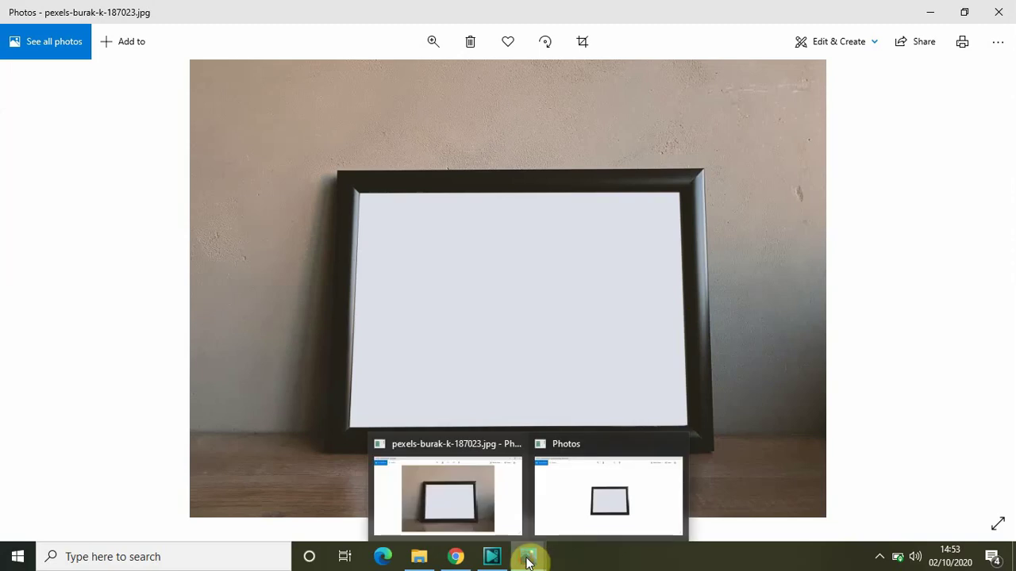
left_click(586, 500)
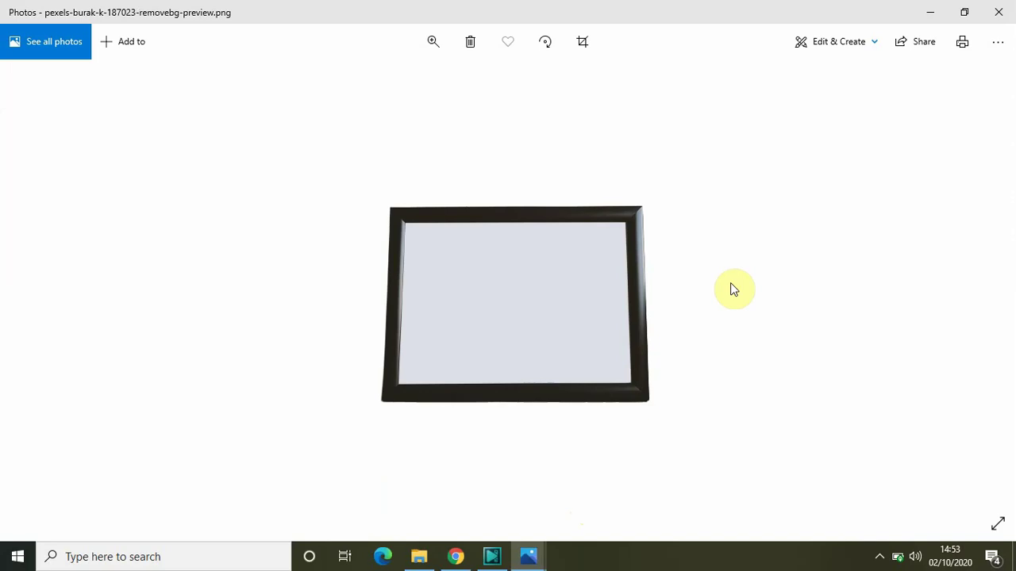
Step: Switch to VSDC Video Editor and review the nesting from Scene 0 through both frame images and the Clipping effect to the video
left_click(492, 557)
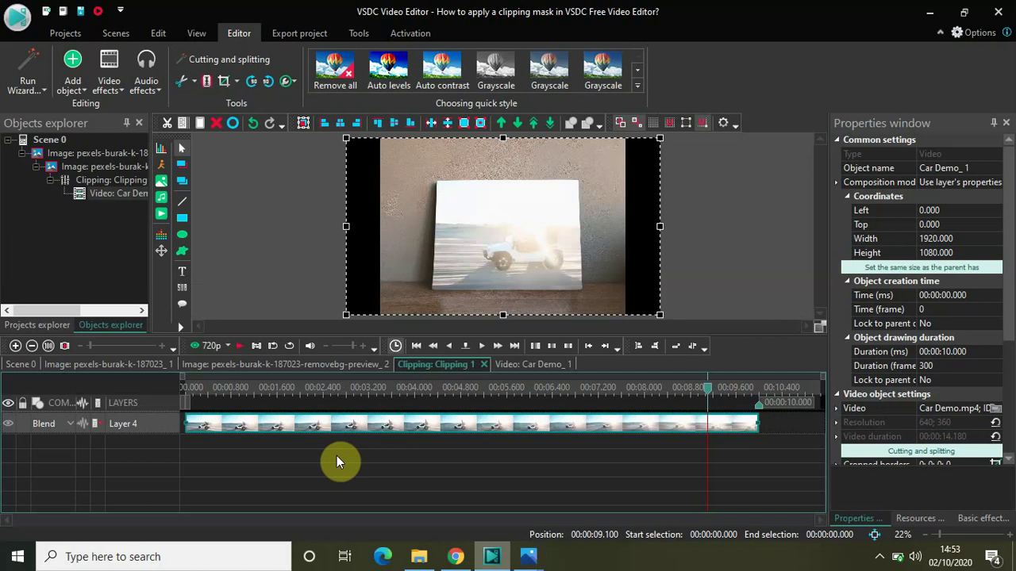
left_click(24, 366)
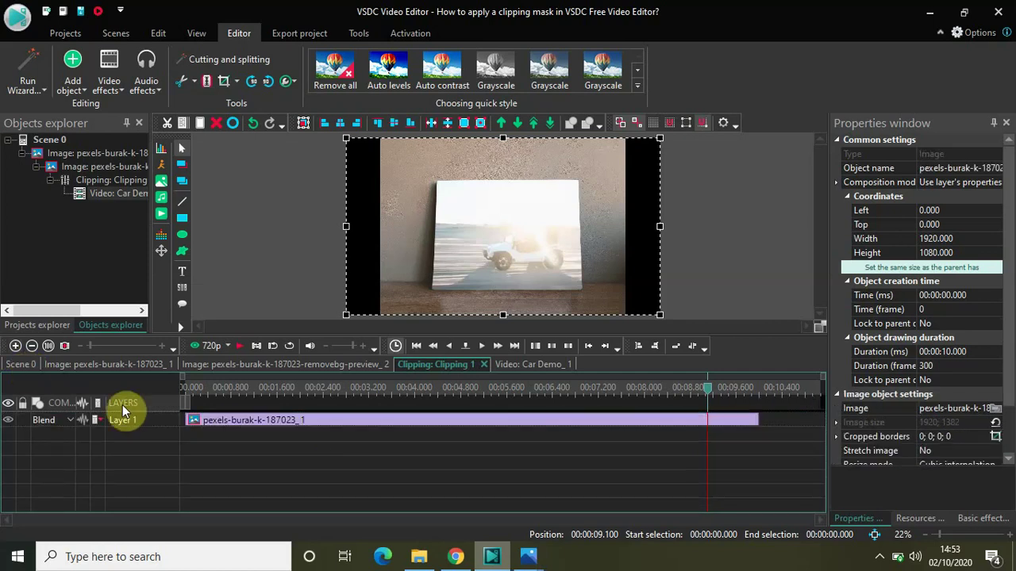
left_click(269, 421)
double_click(273, 422)
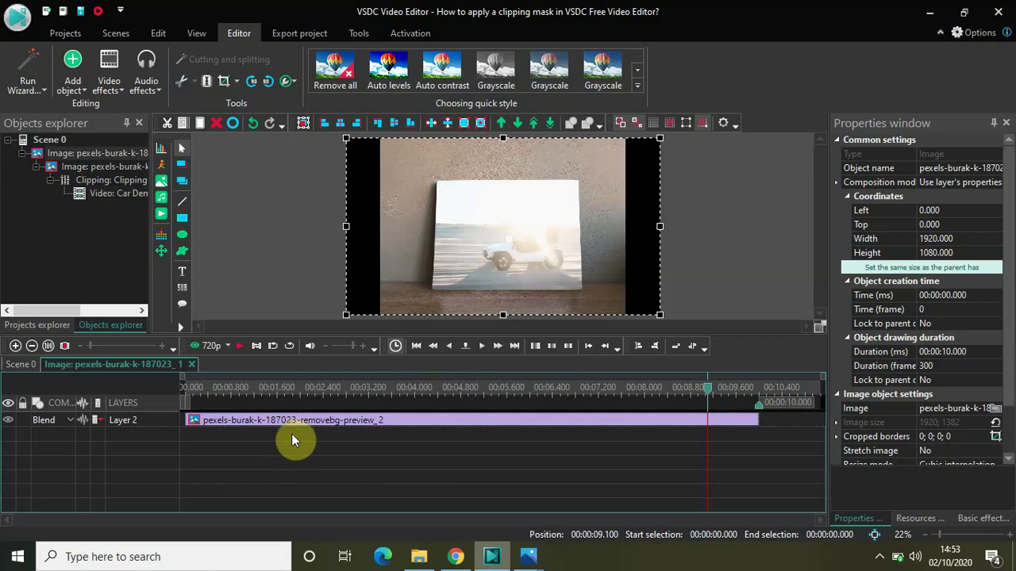
double_click(298, 420)
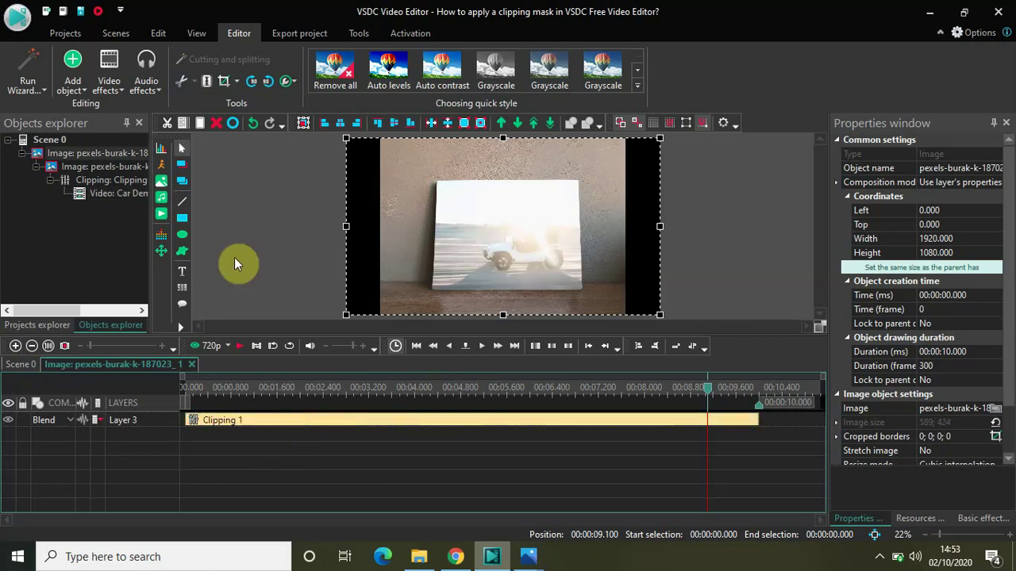
left_click(111, 89)
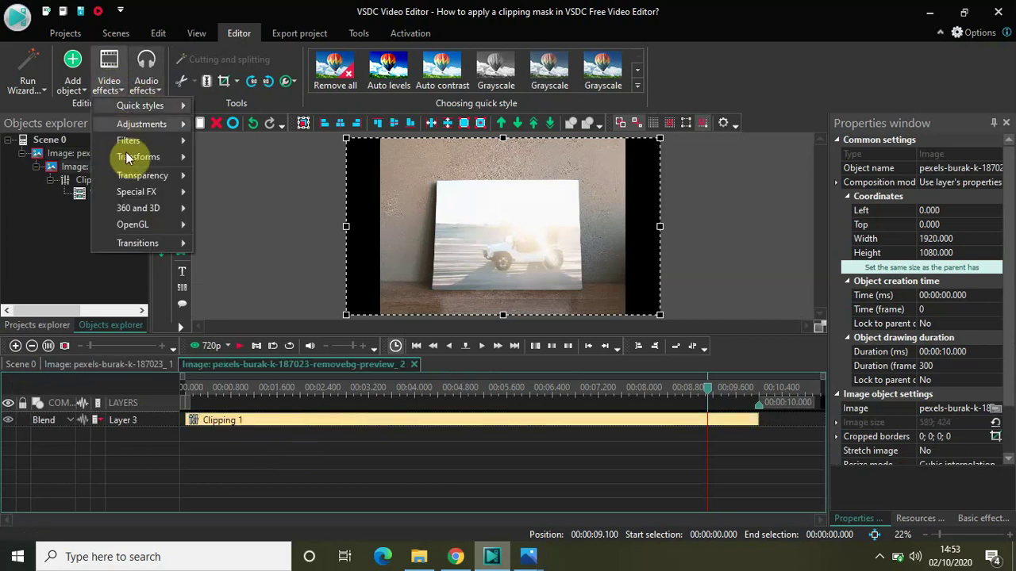
mouse_move(139, 176)
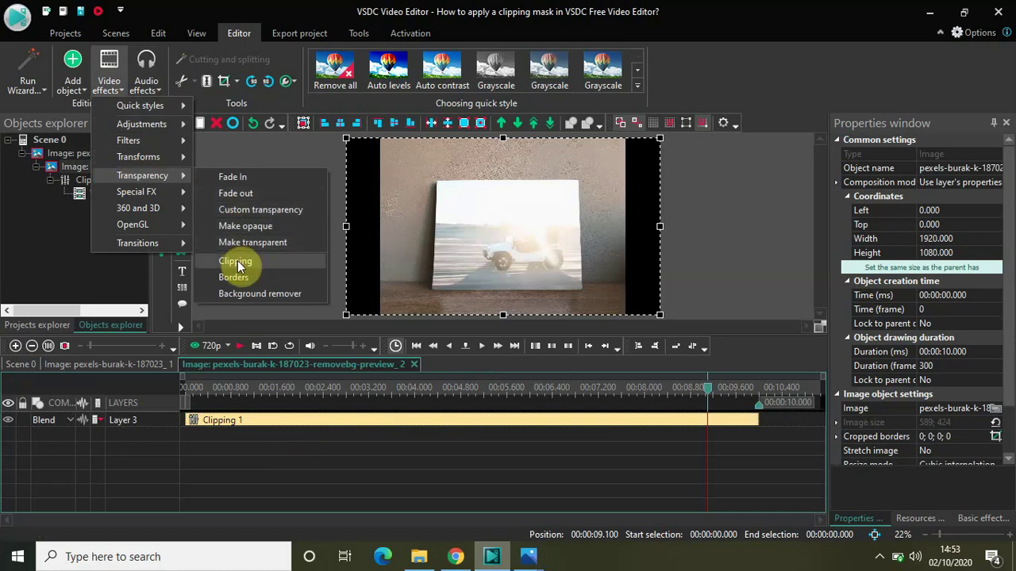
left_click(280, 149)
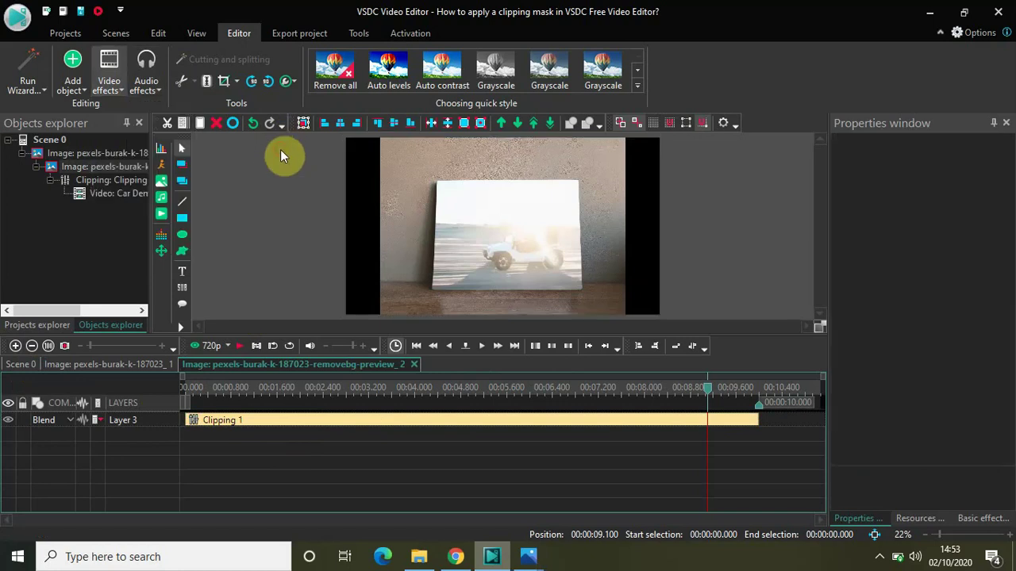
double_click(321, 424)
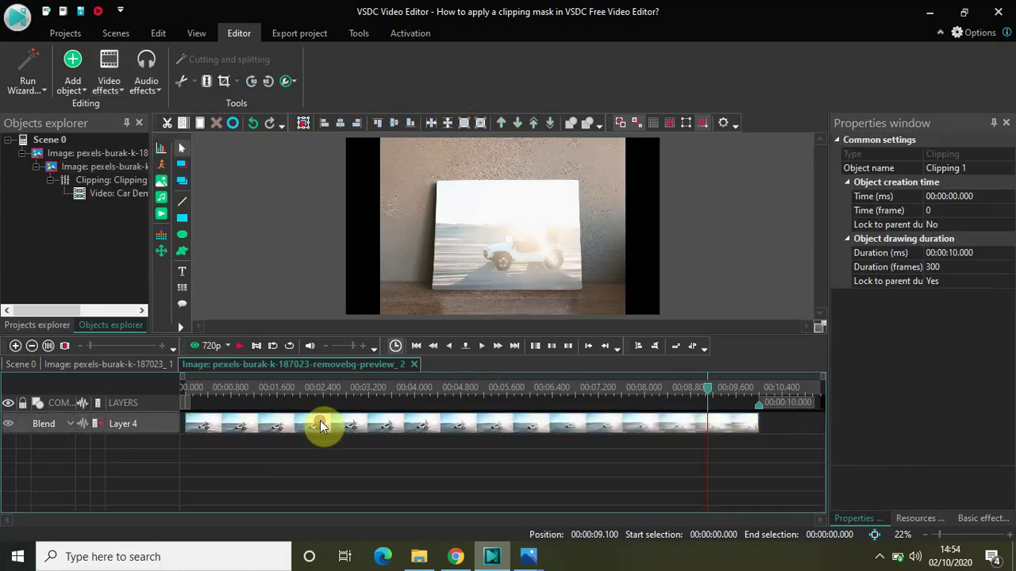